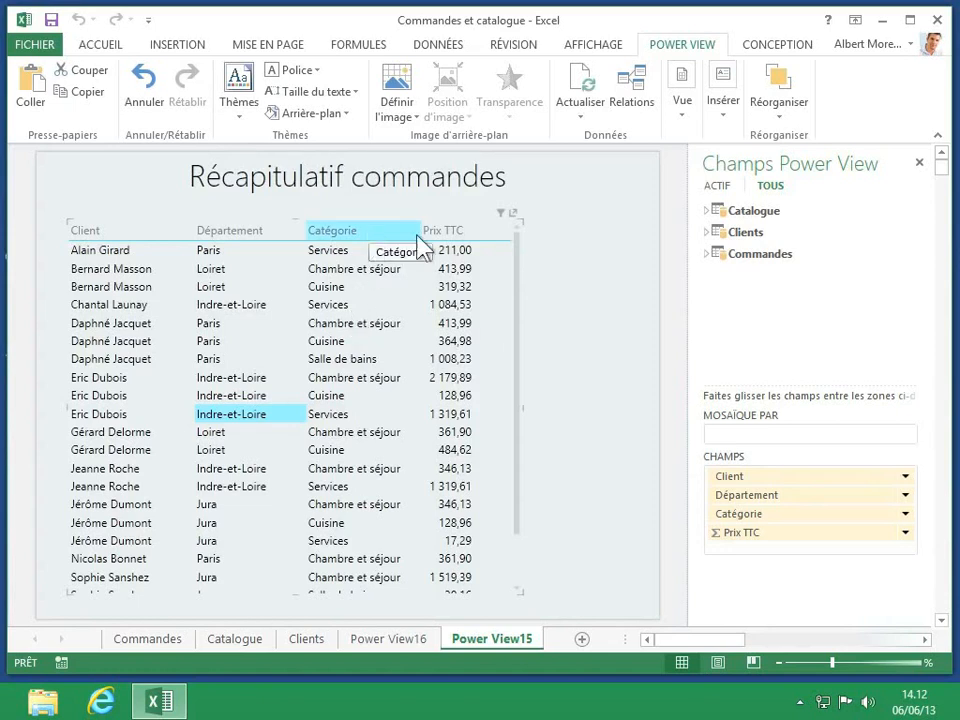
# - Expand the Catalogue table's fields, and show the report's filters area before closing it again
pyautogui.click(706, 211)
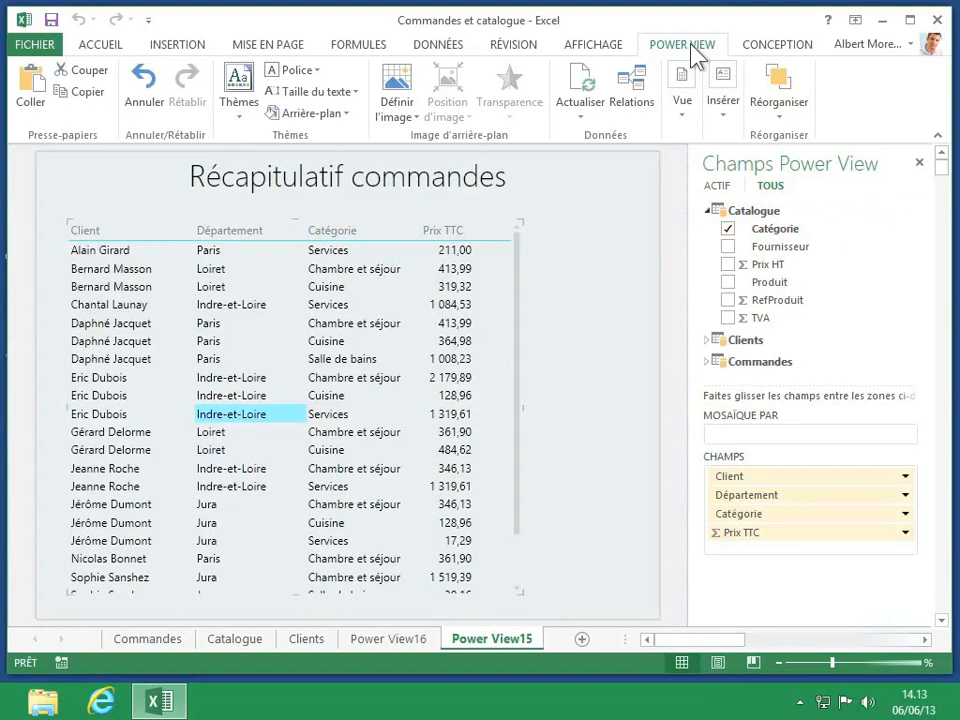
pyautogui.click(681, 119)
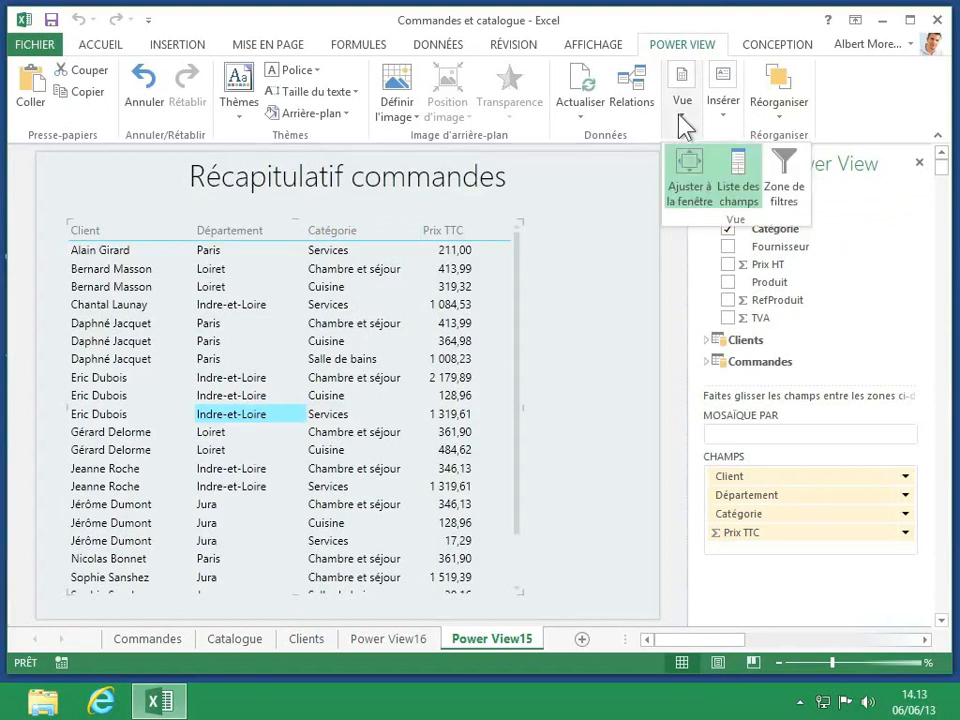
pyautogui.click(785, 187)
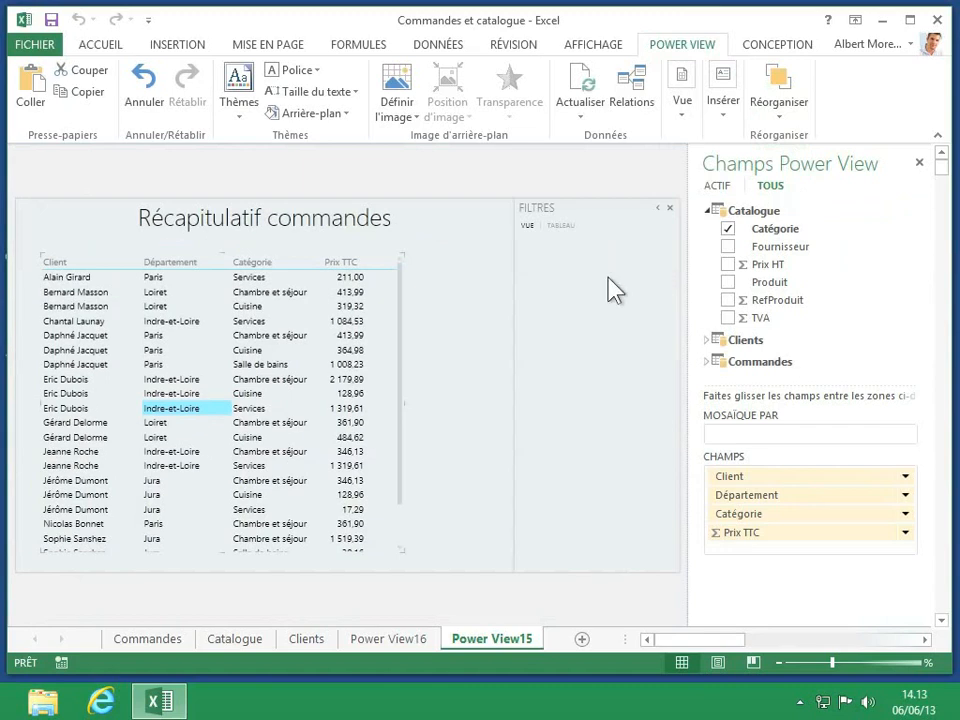
pyautogui.click(670, 209)
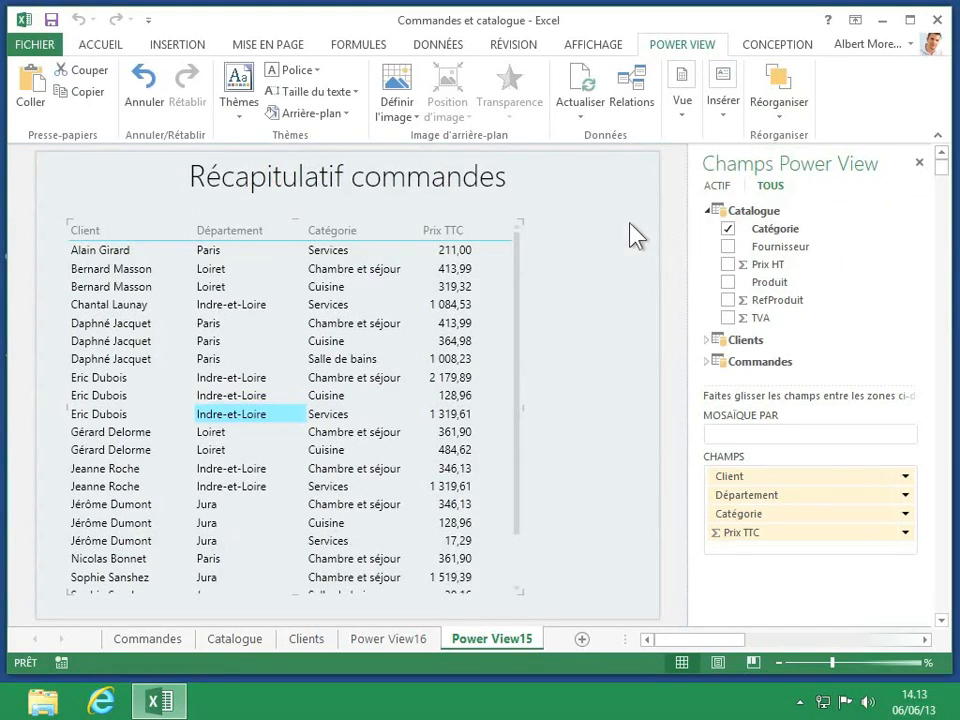
# - Show the filters of the orders table and hide the Power View field list
pyautogui.click(455, 268)
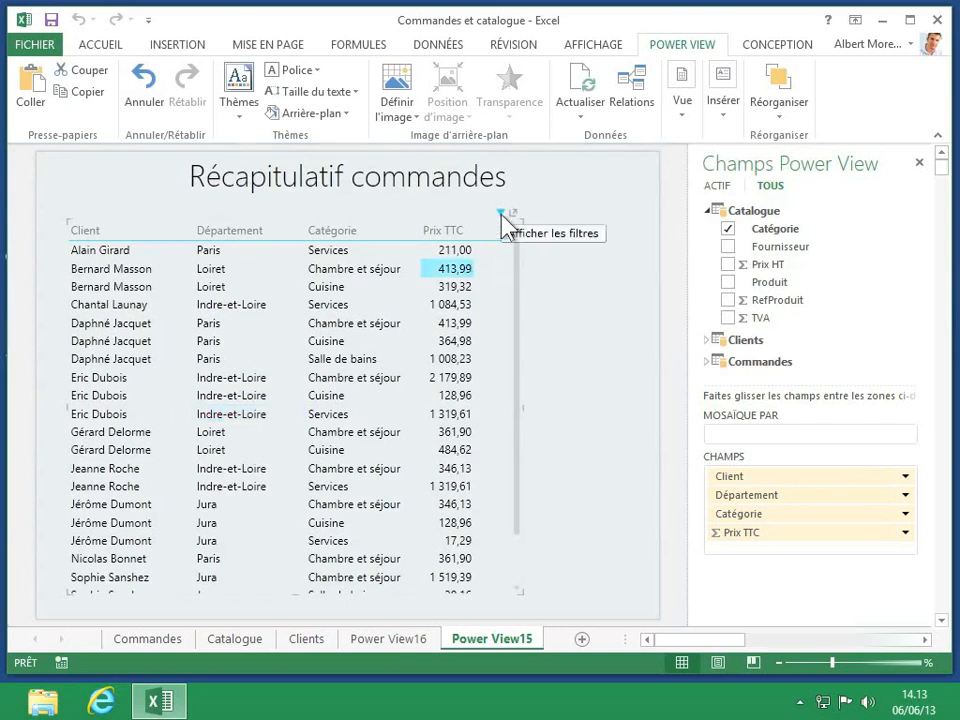
pyautogui.click(501, 215)
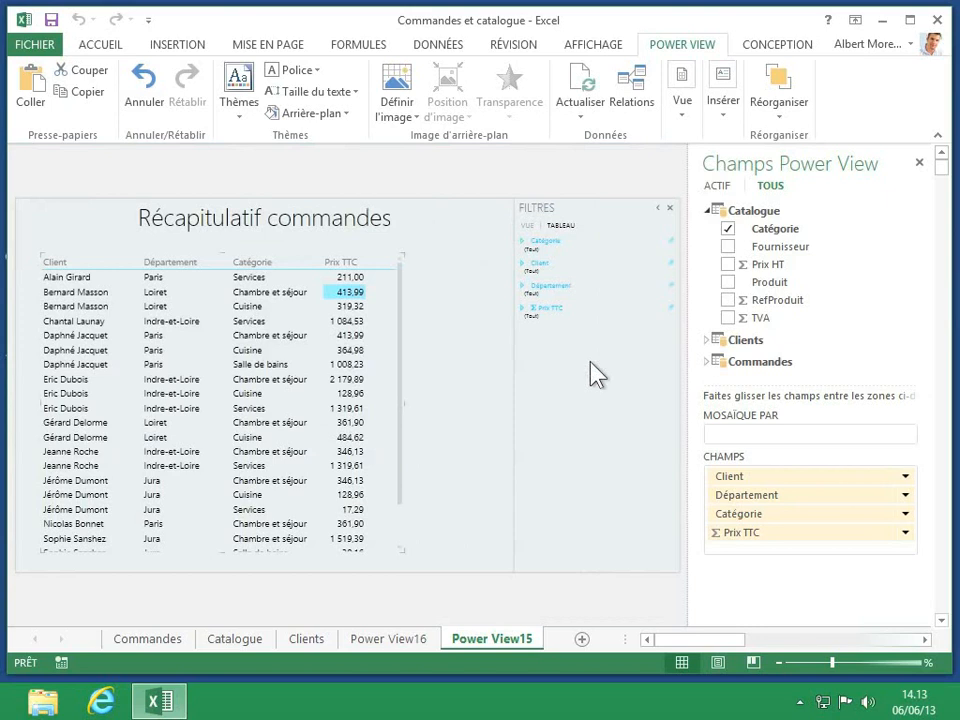
pyautogui.click(919, 164)
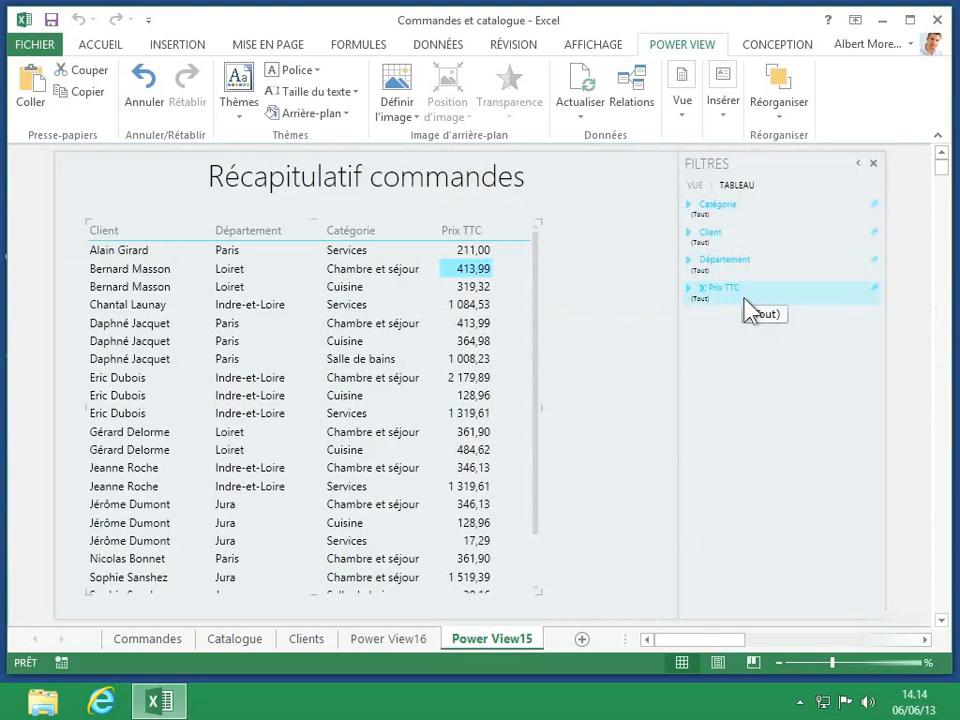
# - Filter the orders table to the category Chambre et séjour and the department Paris
pyautogui.click(689, 206)
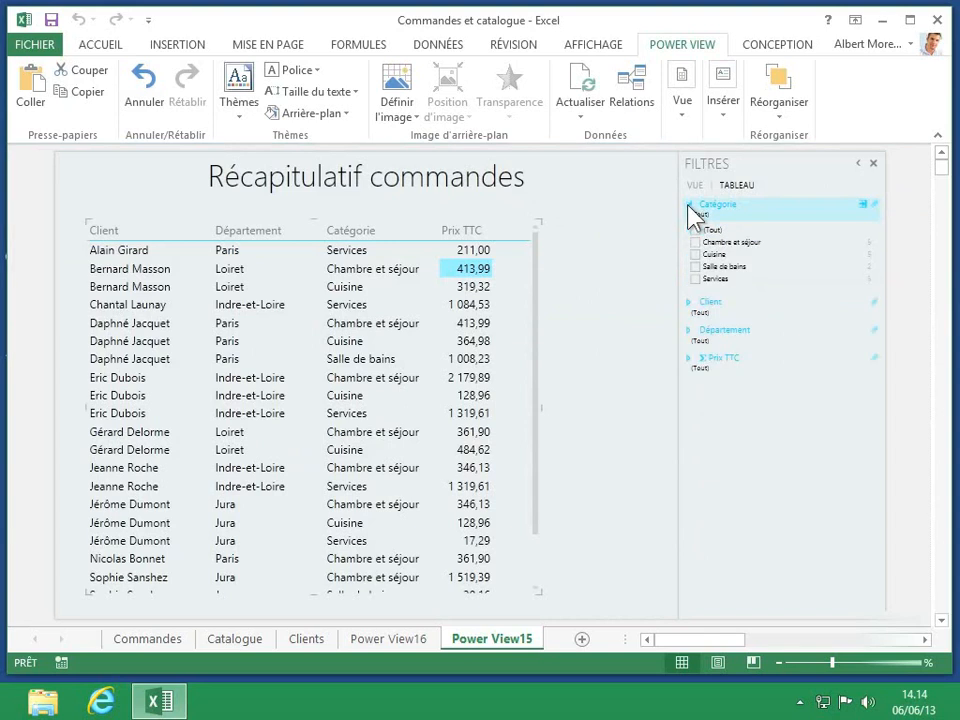
pyautogui.click(696, 243)
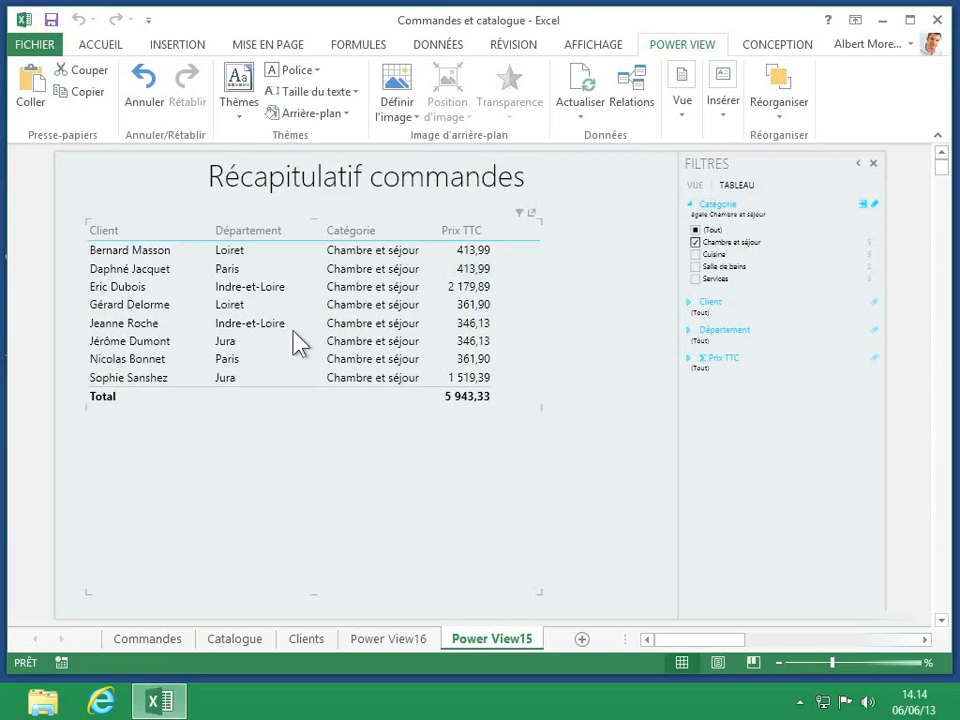
pyautogui.click(689, 332)
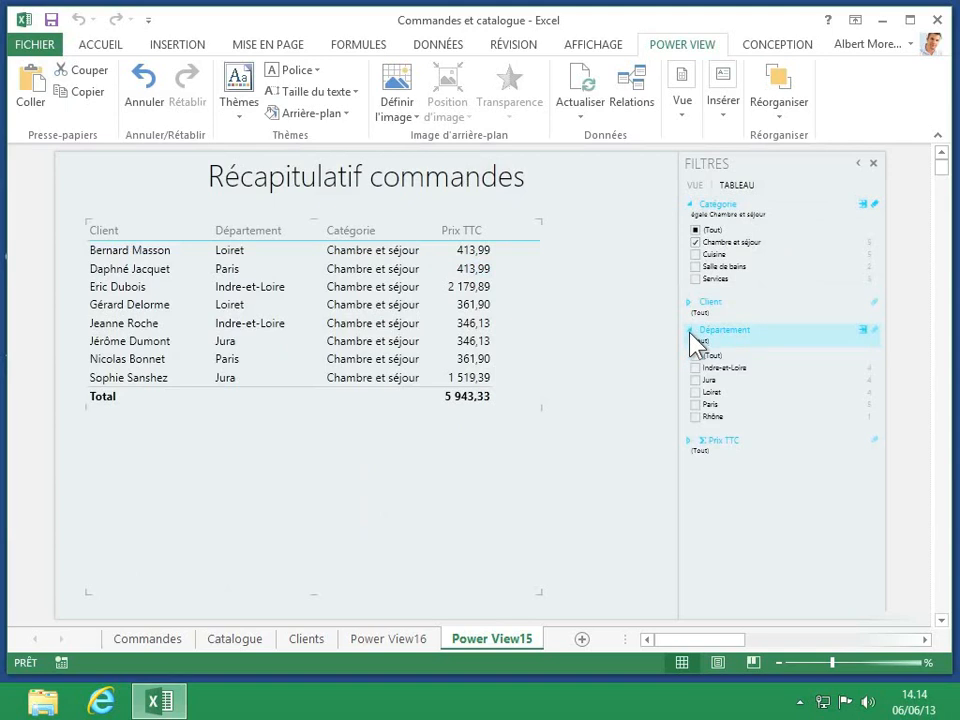
pyautogui.click(696, 405)
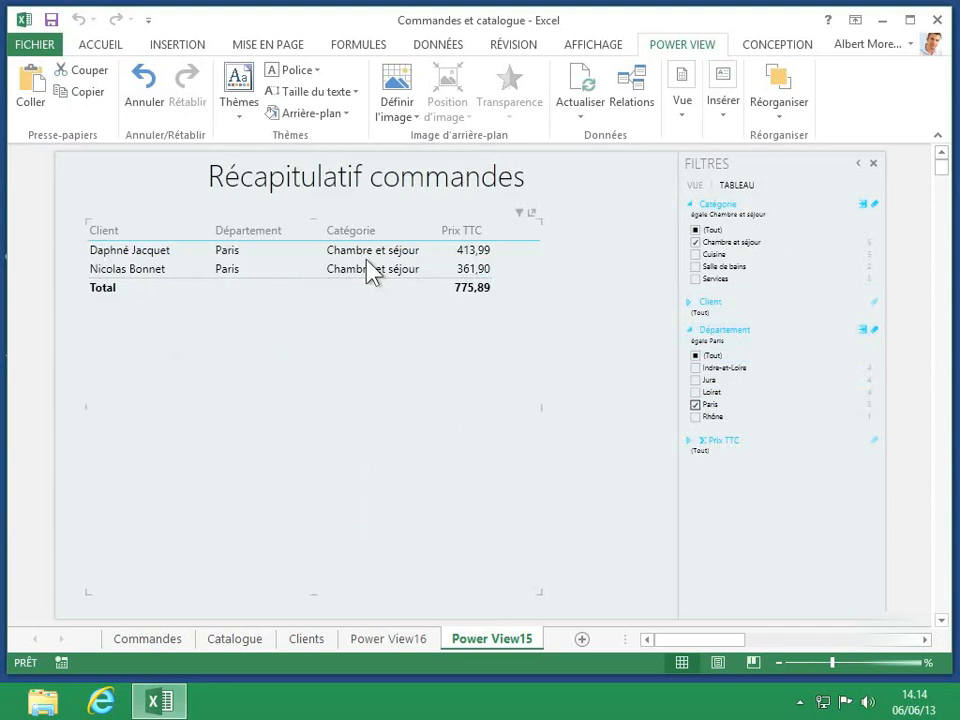
# - Remove the Chambre et séjour restriction and clear the Département filter
pyautogui.click(695, 244)
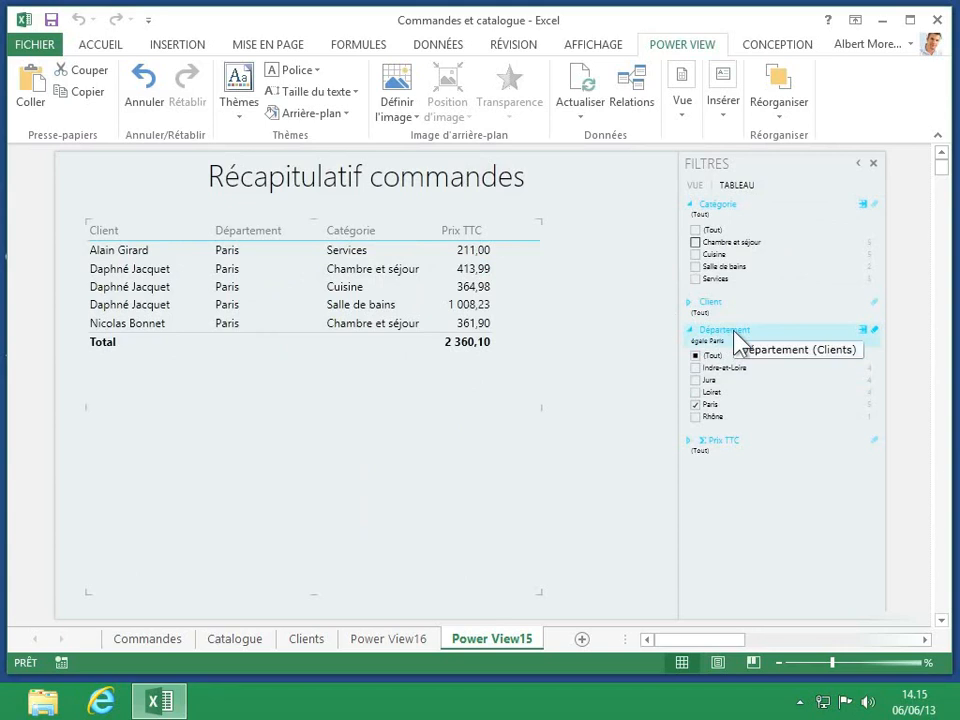
pyautogui.click(875, 332)
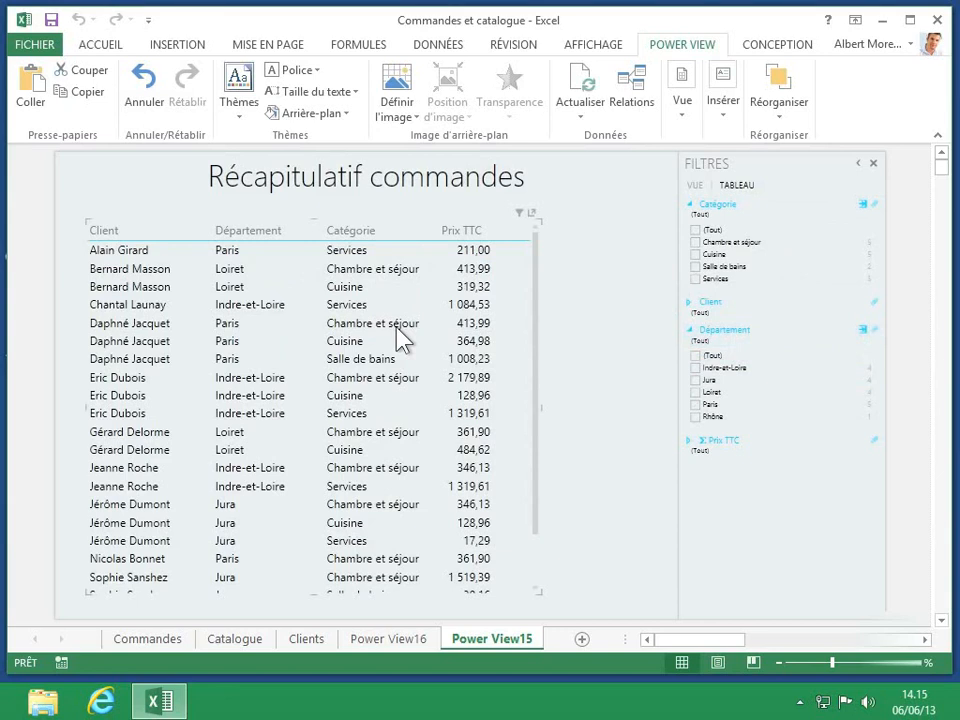
# - Restrict the table to Prix TTC values of at least about 501,88 using the range slider
pyautogui.click(687, 441)
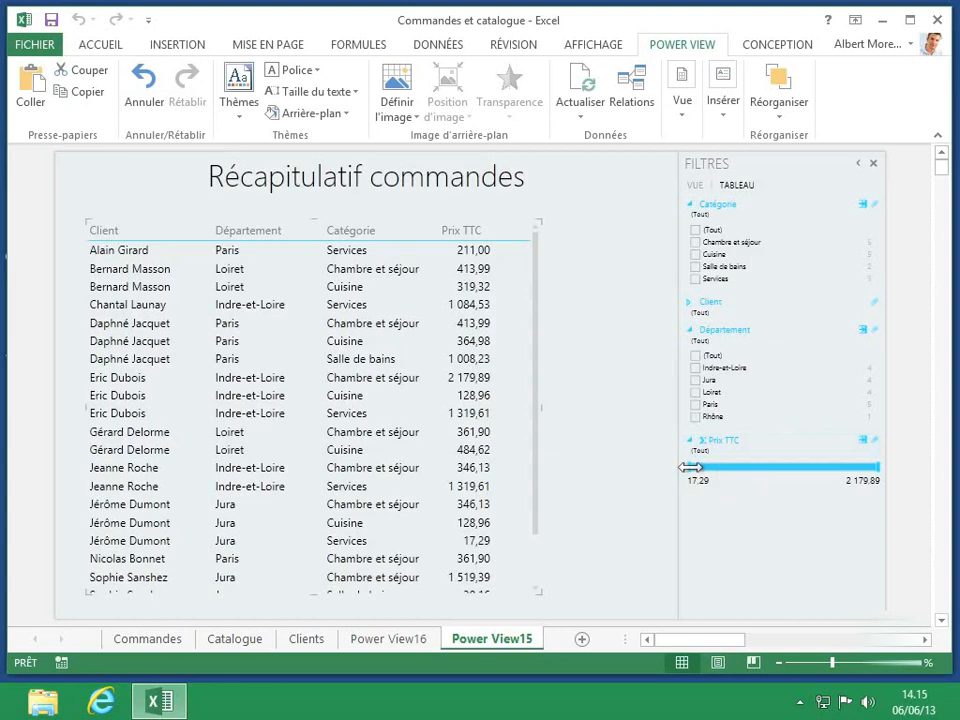
pyautogui.moveTo(690, 467); pyautogui.dragTo(733, 468)
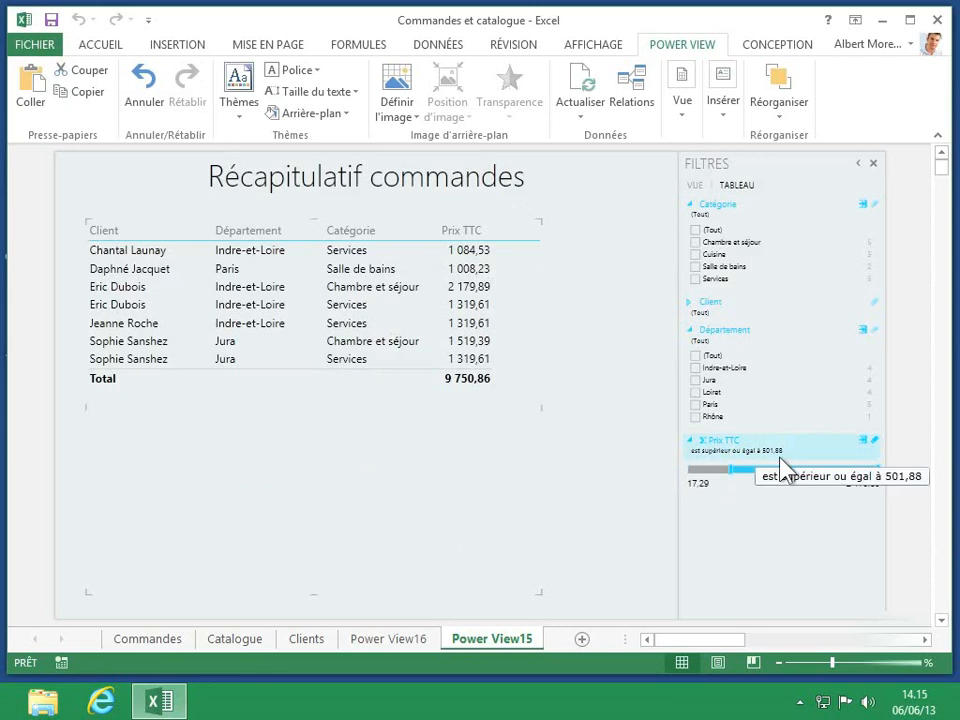
# - Switch the Prix TTC filter to advanced mode and apply the conditions greater than or equal to 1000 and less than or equal to 3000
pyautogui.click(862, 441)
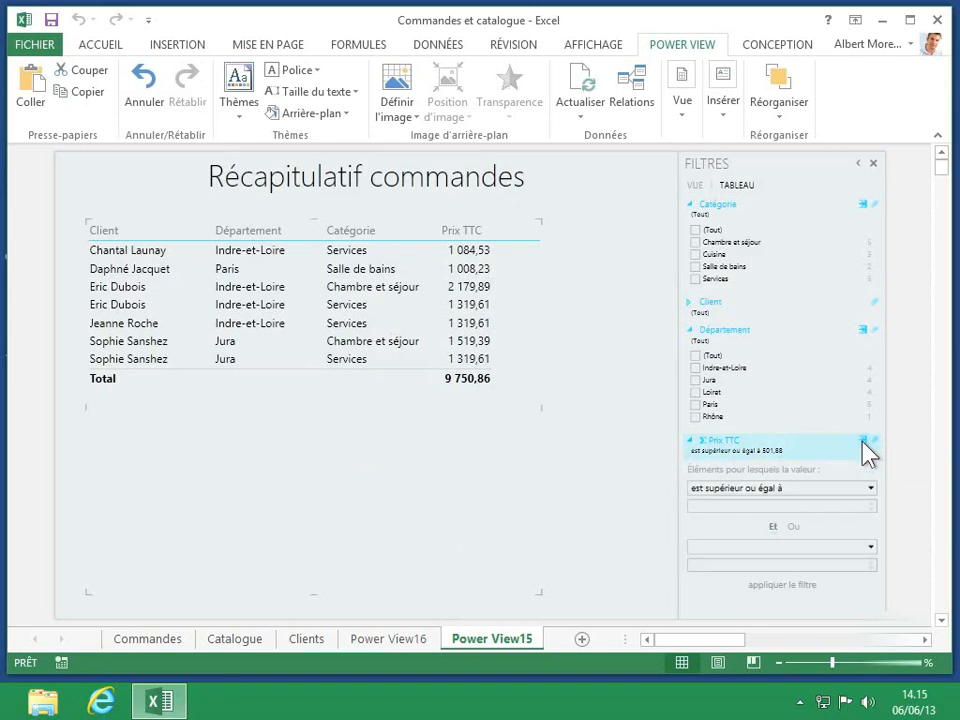
pyautogui.click(799, 506)
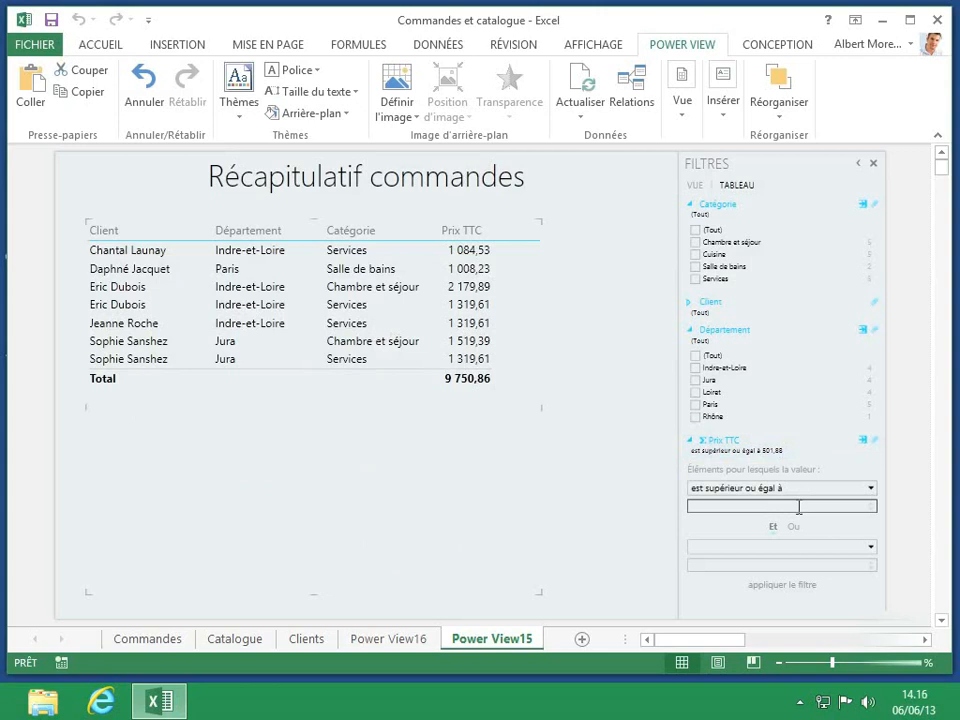
pyautogui.click(867, 489)
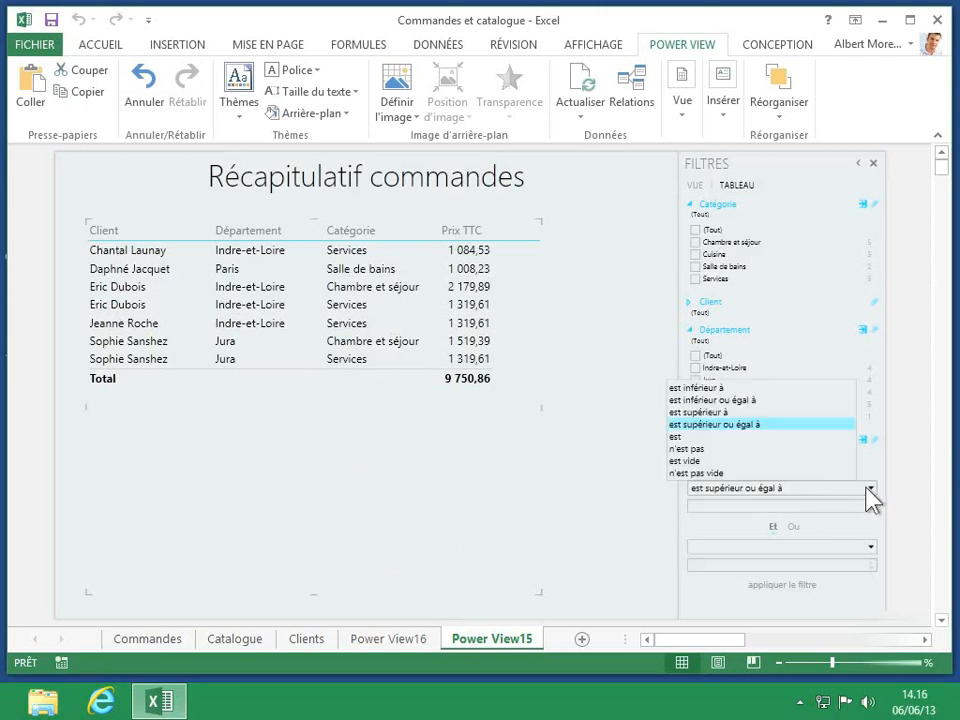
pyautogui.click(757, 436)
pyautogui.click(781, 508)
pyautogui.write('10')
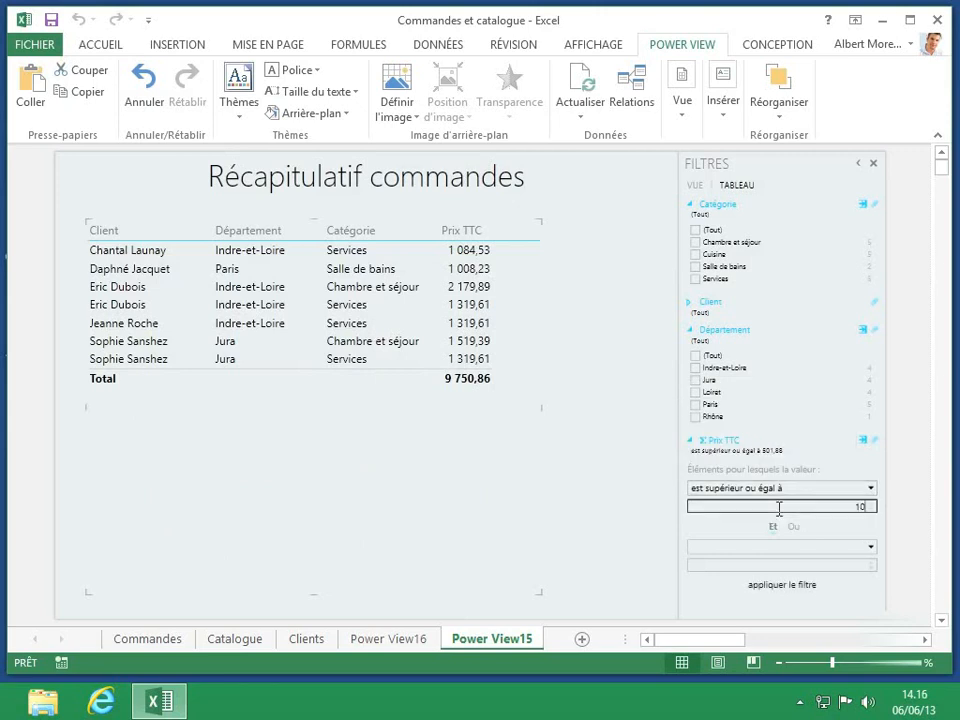
pyautogui.write('00')
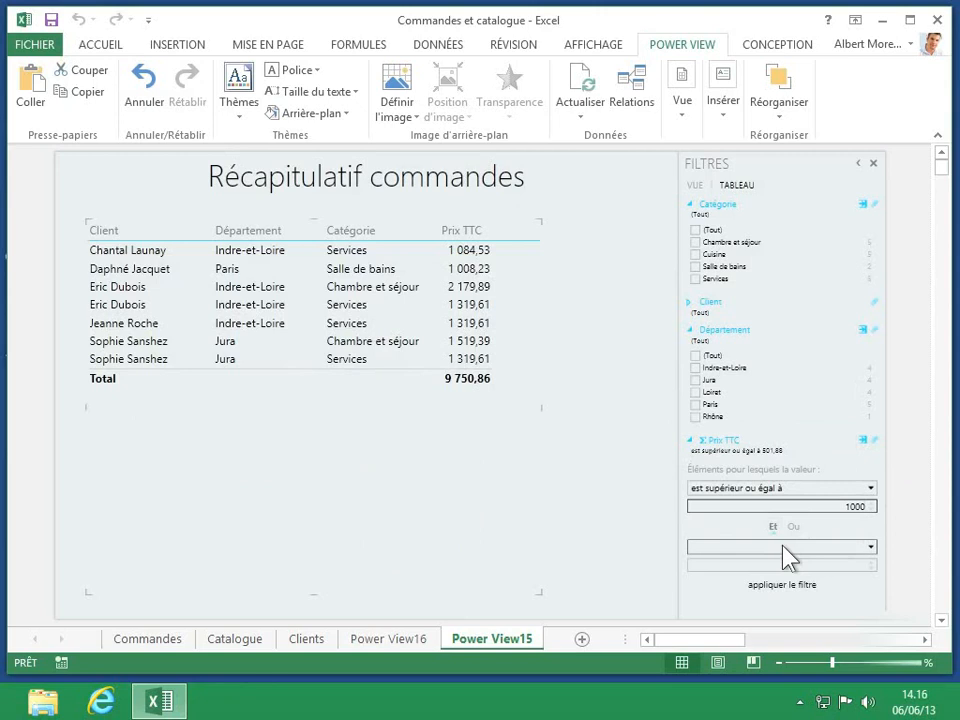
pyautogui.click(785, 547)
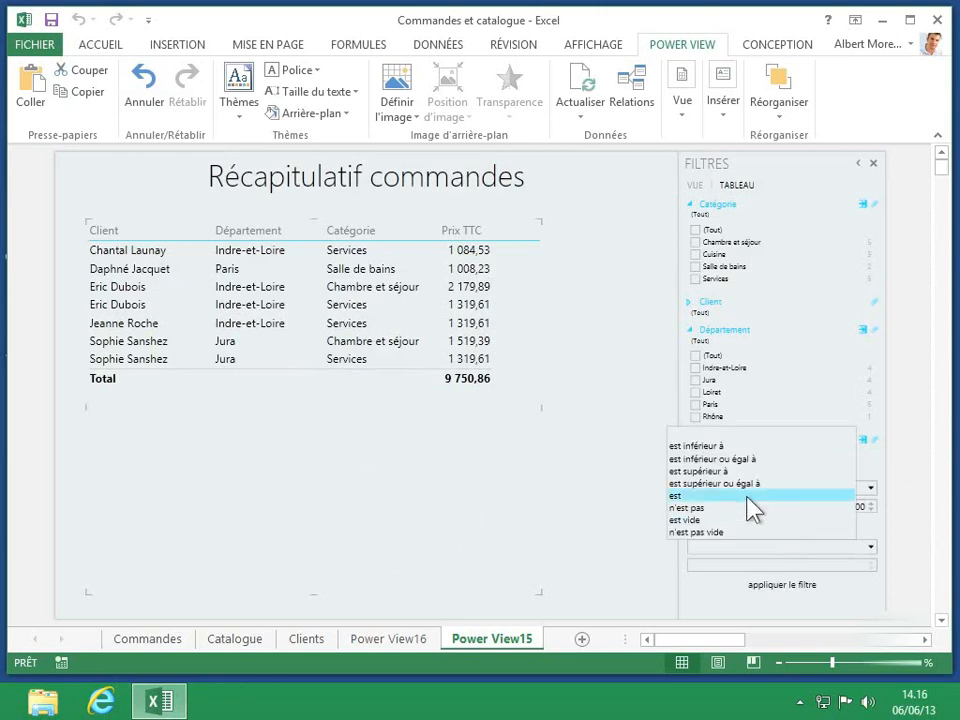
pyautogui.click(724, 459)
pyautogui.click(742, 565)
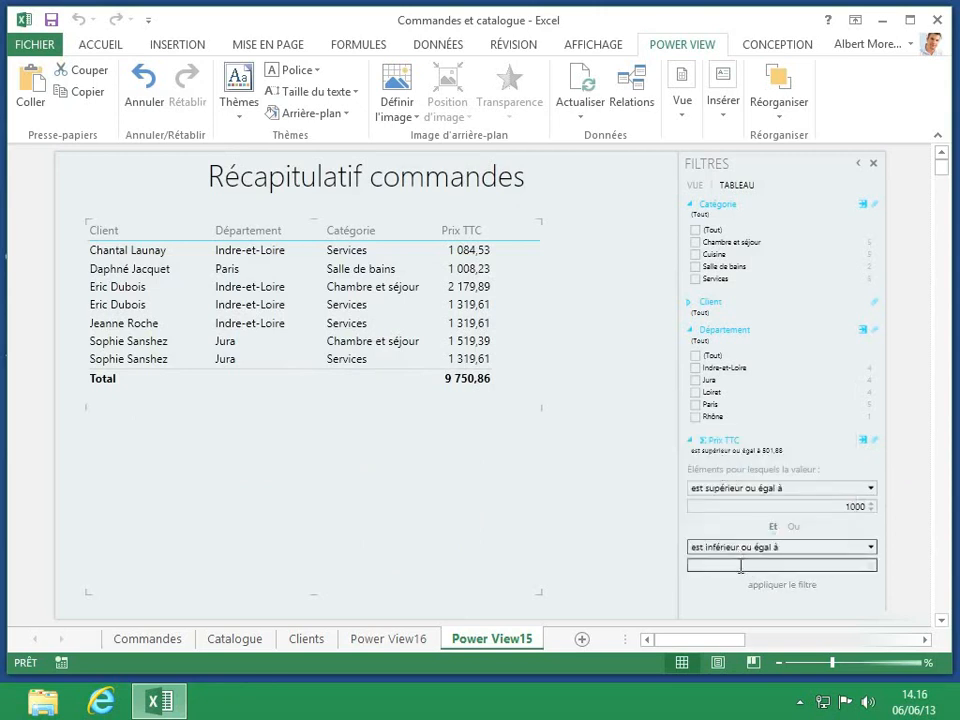
pyautogui.write('3000')
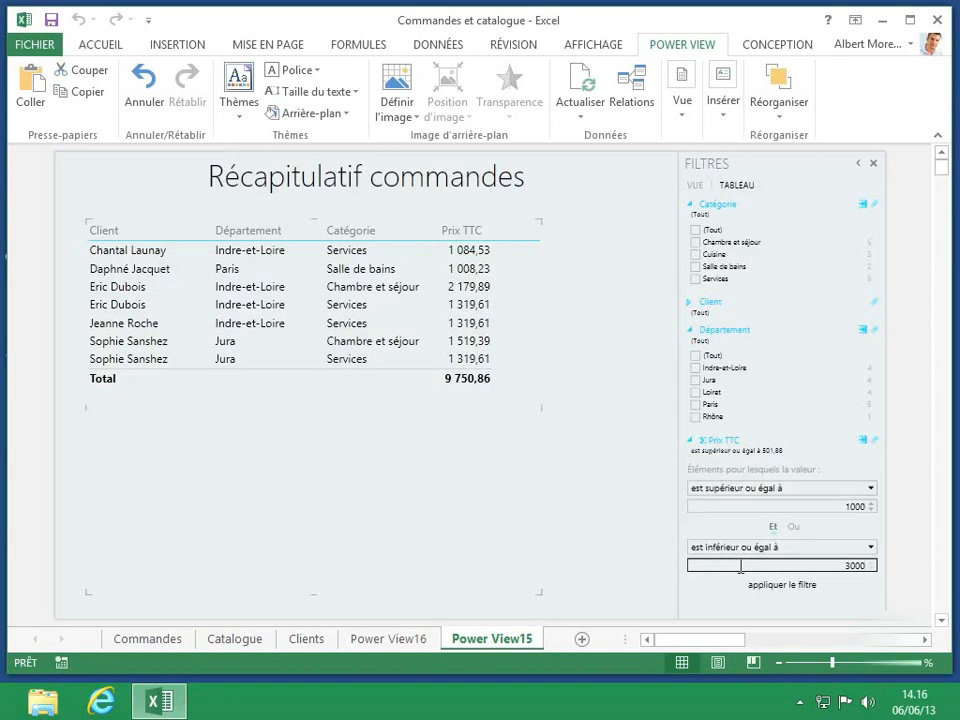
pyautogui.click(775, 590)
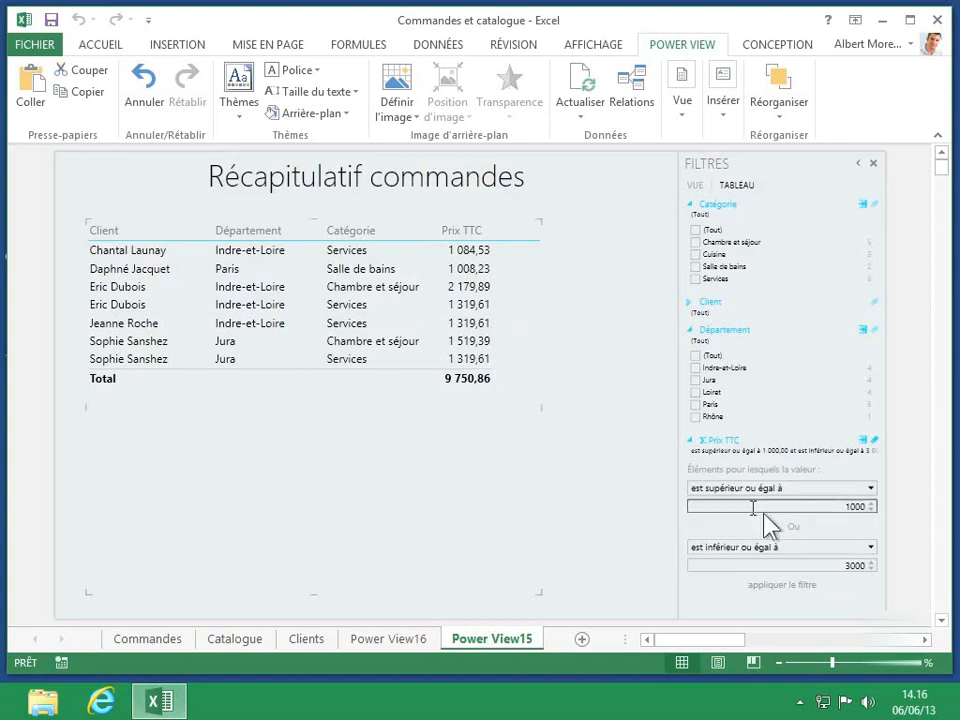
# - Set the Prix TTC filter's upper limit to 2000, apply it, and clear the filter
pyautogui.click(872, 568)
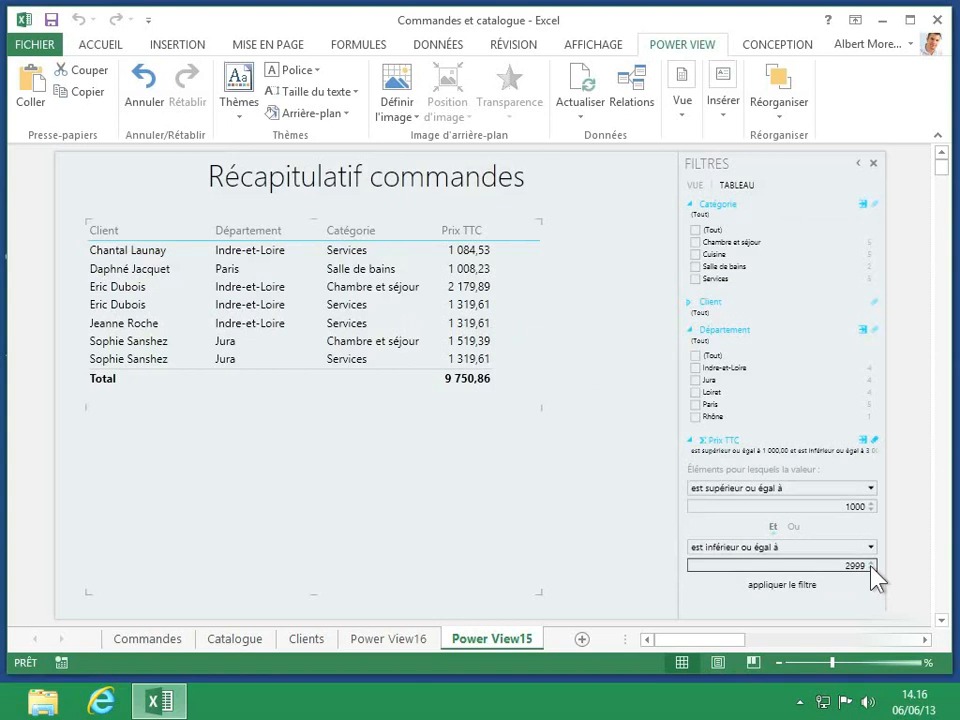
pyautogui.doubleClick(853, 566)
pyautogui.write('2000')
pyautogui.click(764, 585)
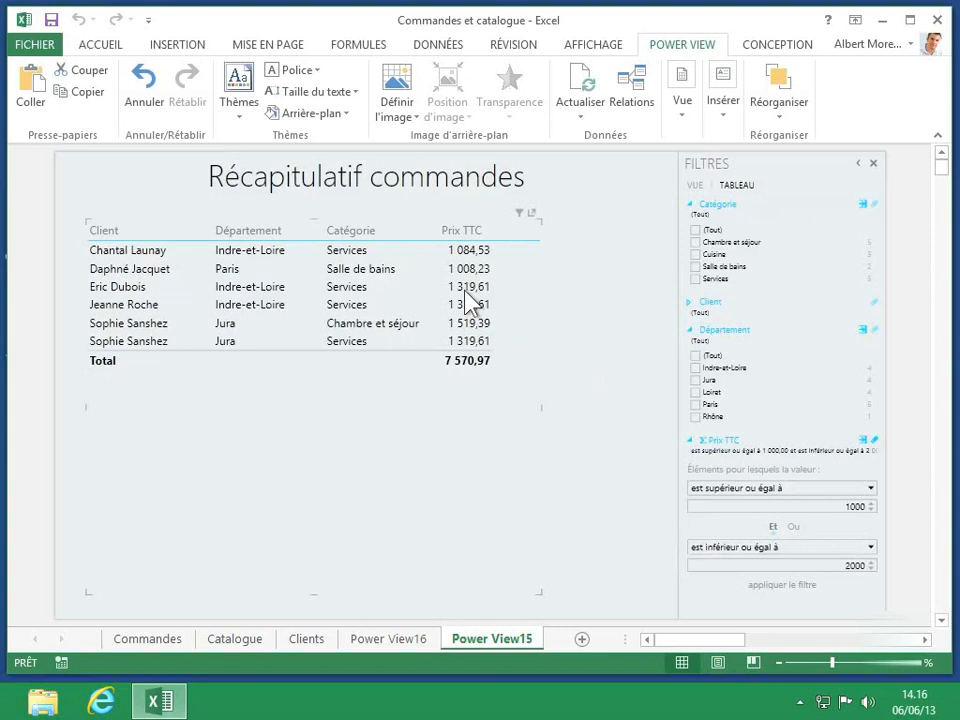
pyautogui.click(875, 442)
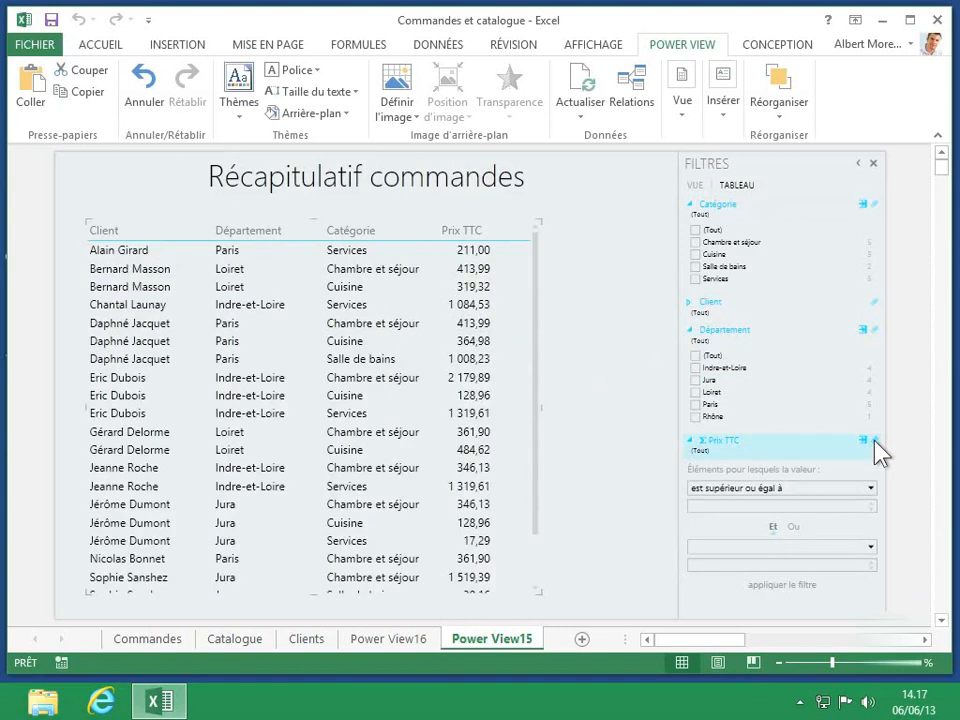
# - Switch the filters area to the view-level filters and show the Power View field list again
pyautogui.click(697, 187)
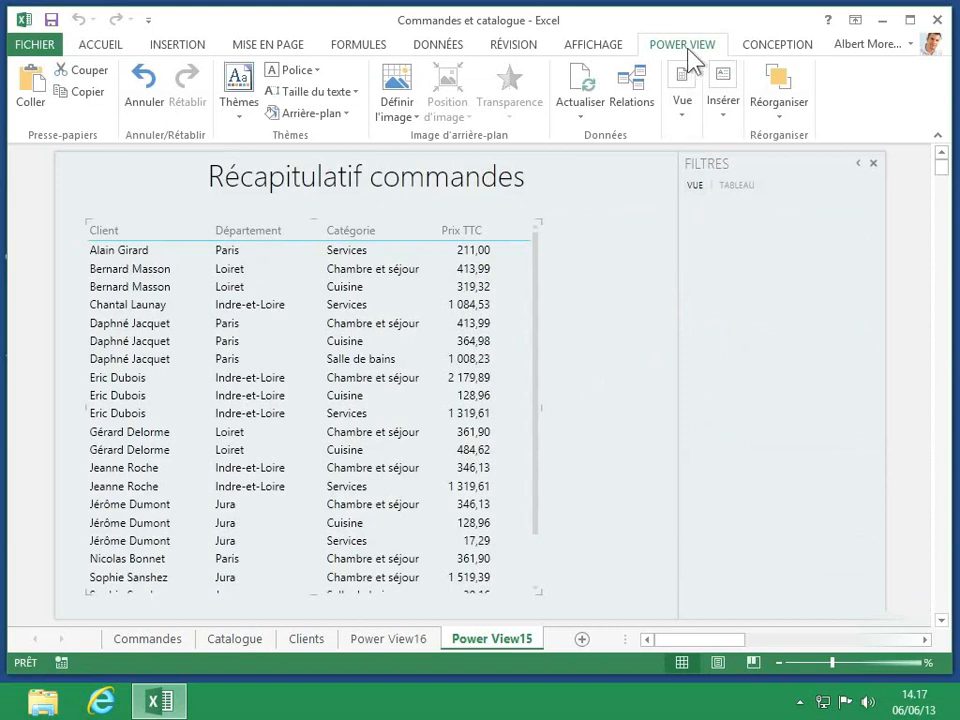
pyautogui.click(686, 110)
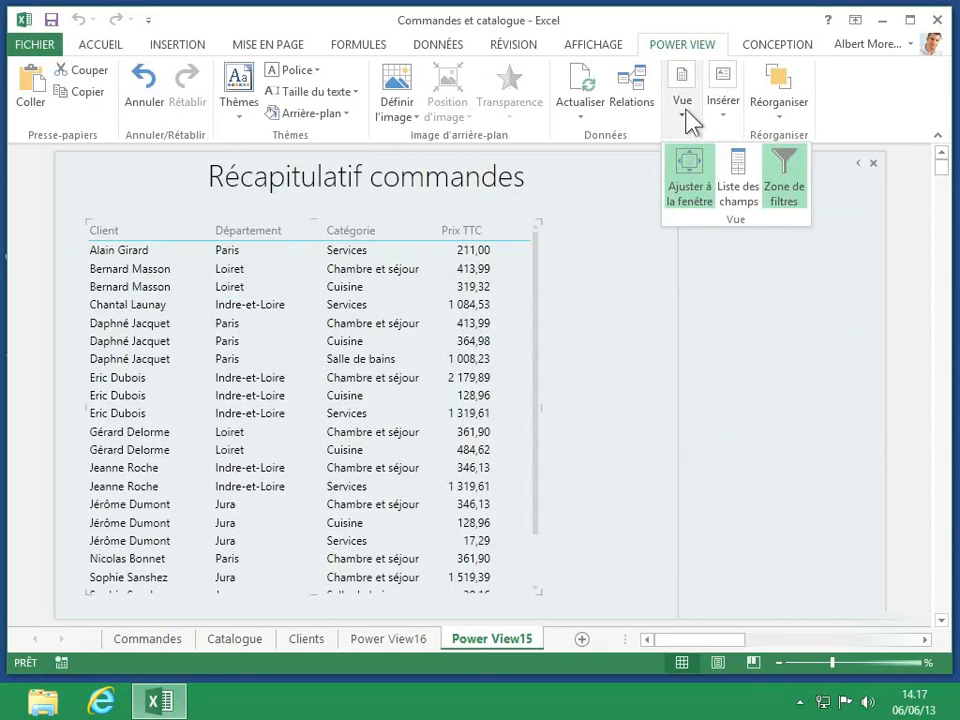
pyautogui.click(738, 185)
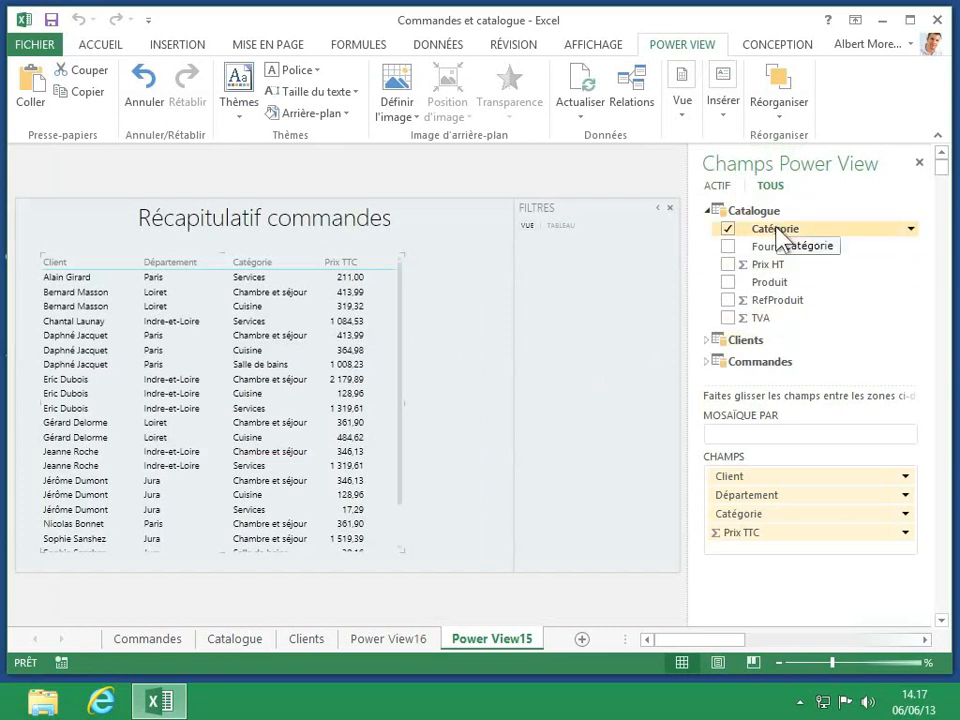
# - Add Catégorie from the Catalogue table as a view filter, limit it to Cuisine, and delete that filter
pyautogui.moveTo(775, 240); pyautogui.dragTo(540, 292)
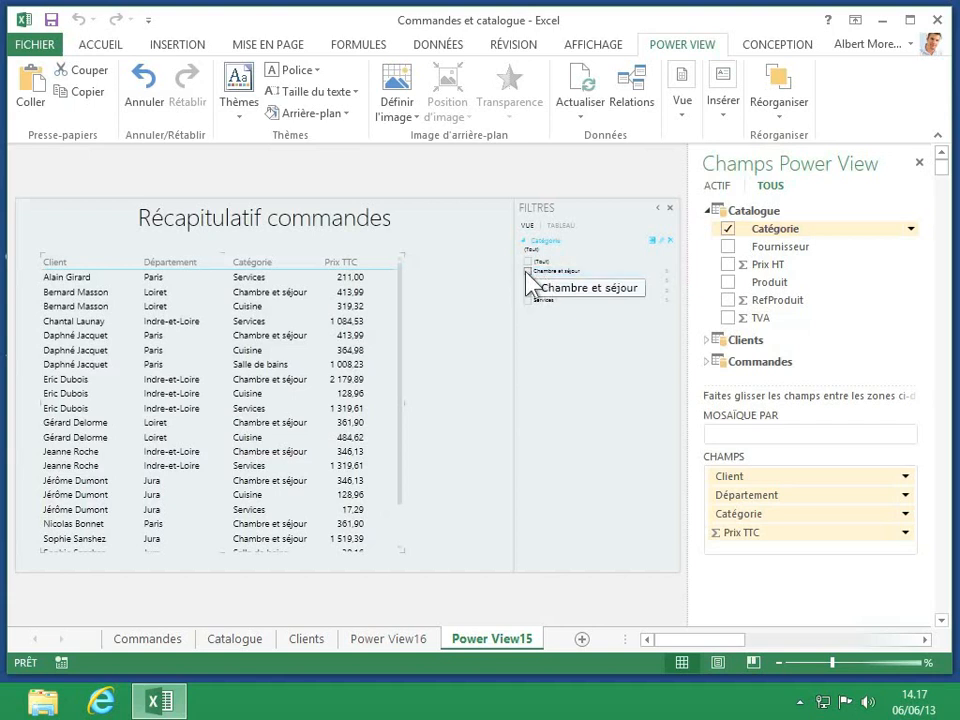
pyautogui.click(529, 283)
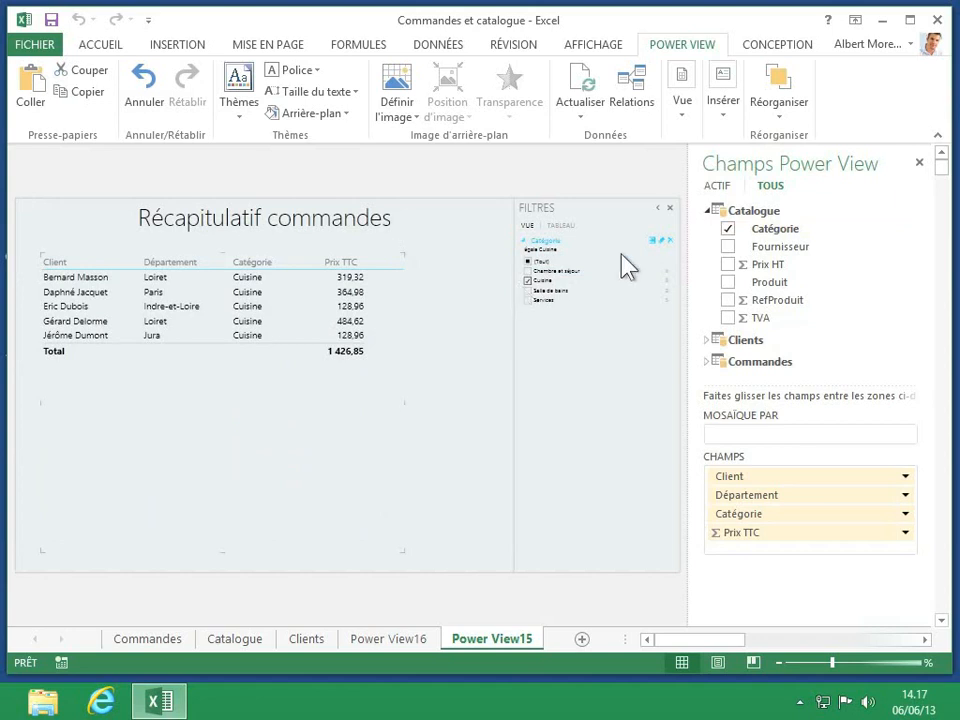
pyautogui.click(671, 242)
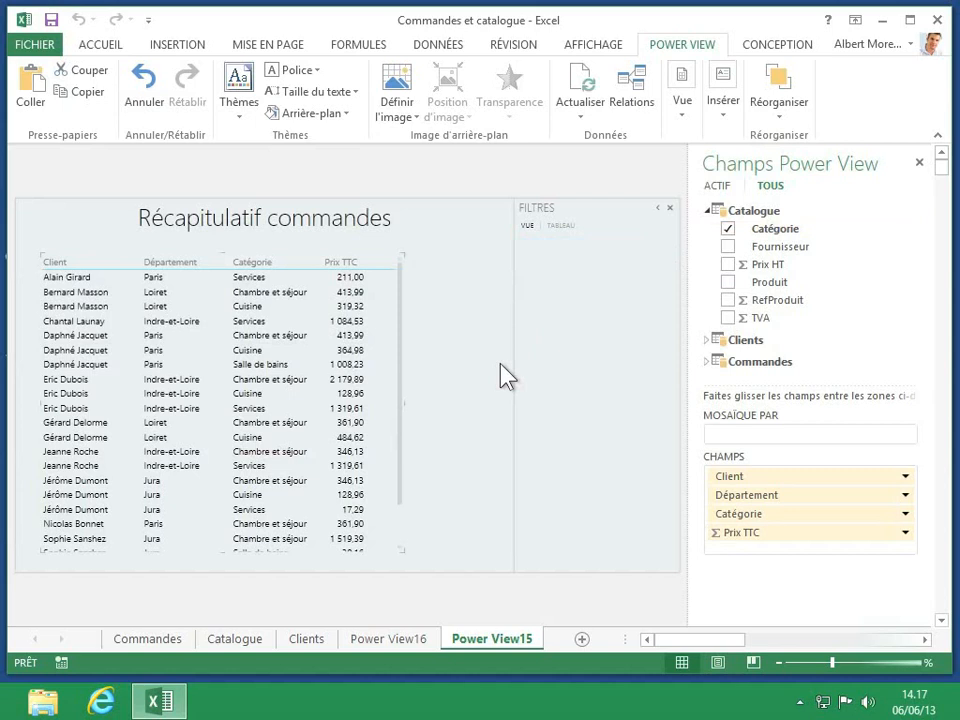
# - On the Power View16 sheet, cross-filter the line chart with the pie chart's Services slice, followed by the Chambre et séjour slice
pyautogui.click(369, 640)
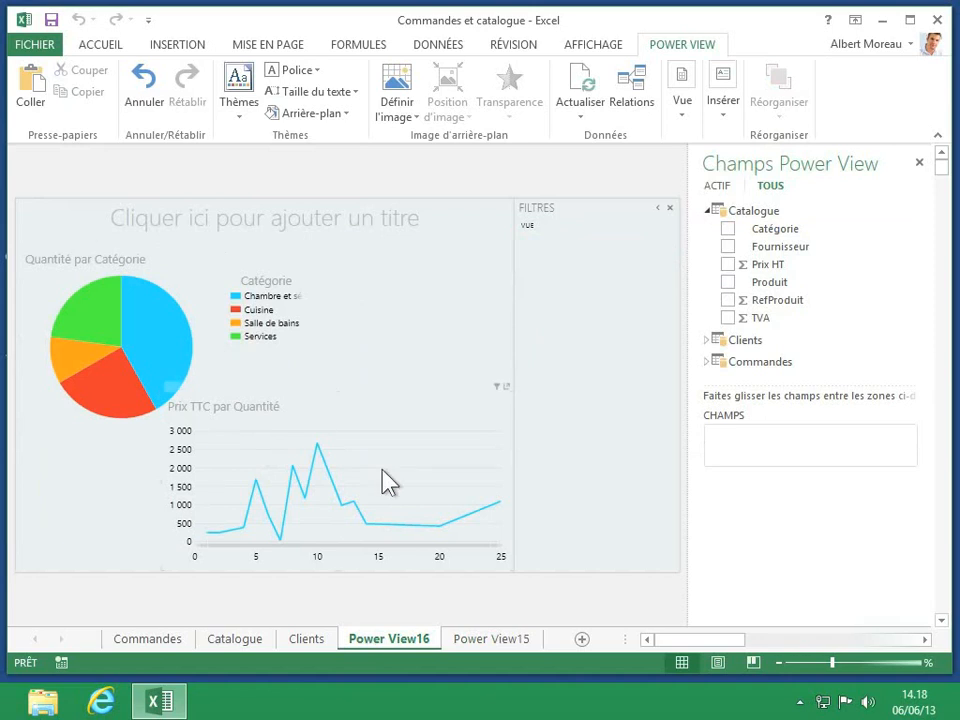
pyautogui.click(107, 330)
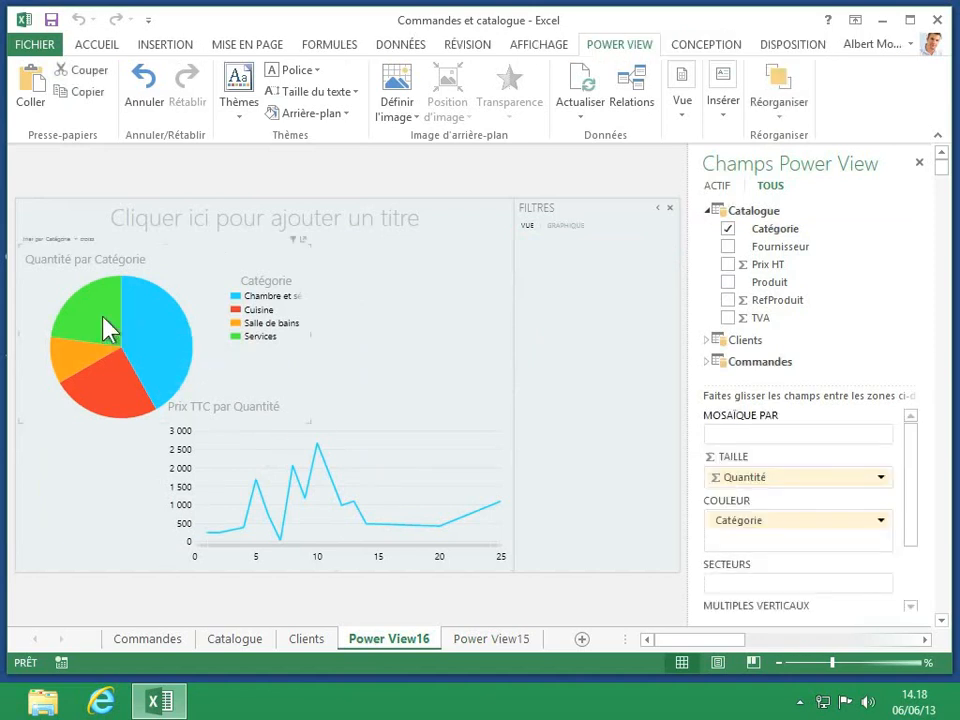
pyautogui.click(107, 330)
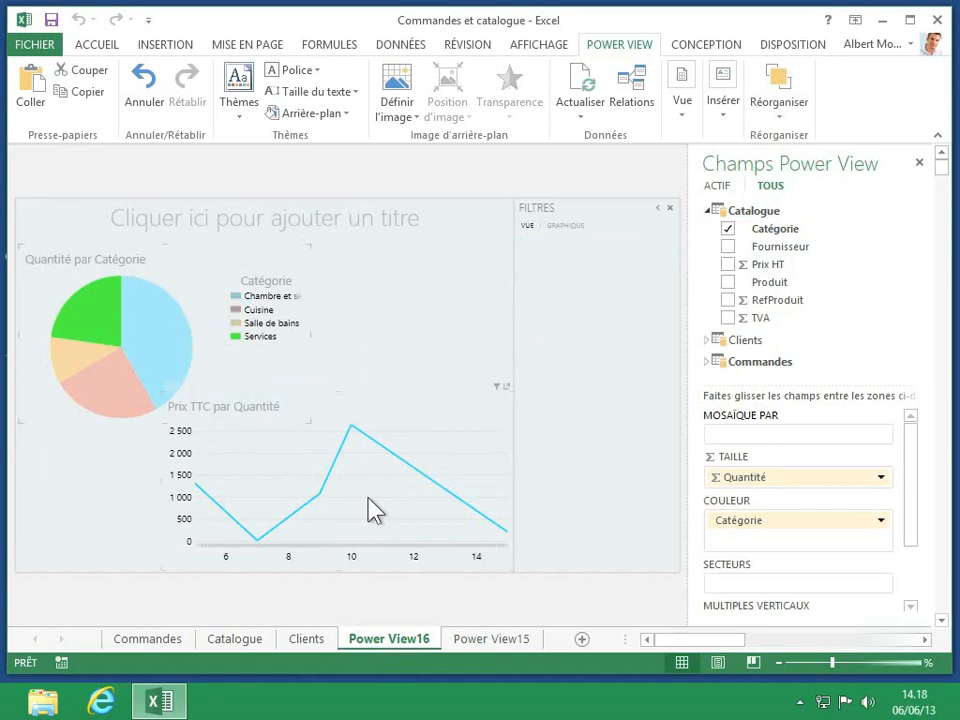
pyautogui.click(162, 325)
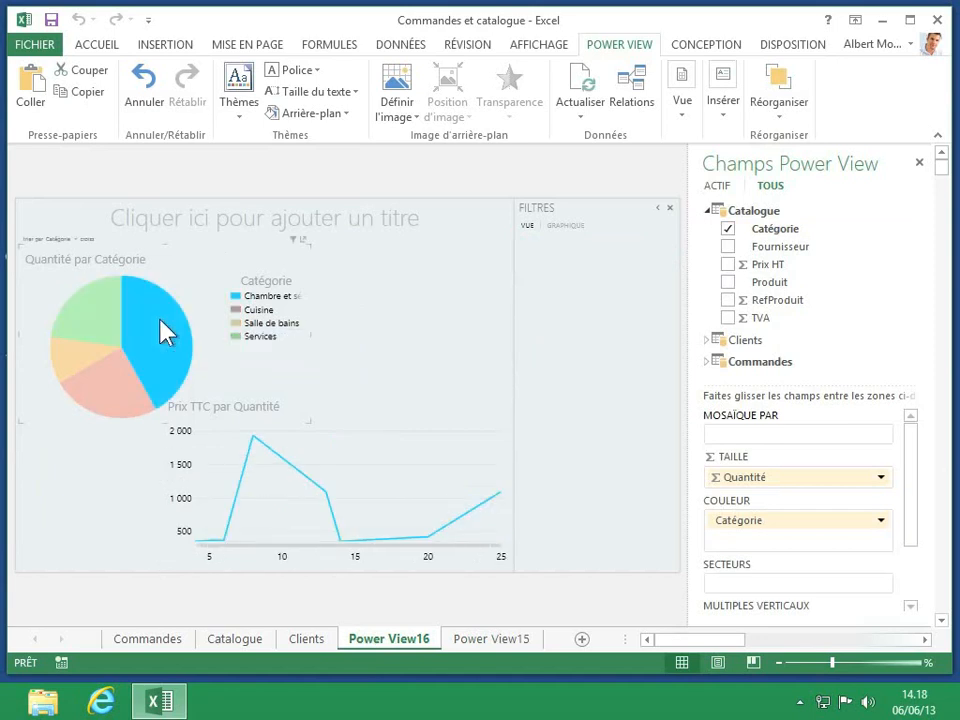